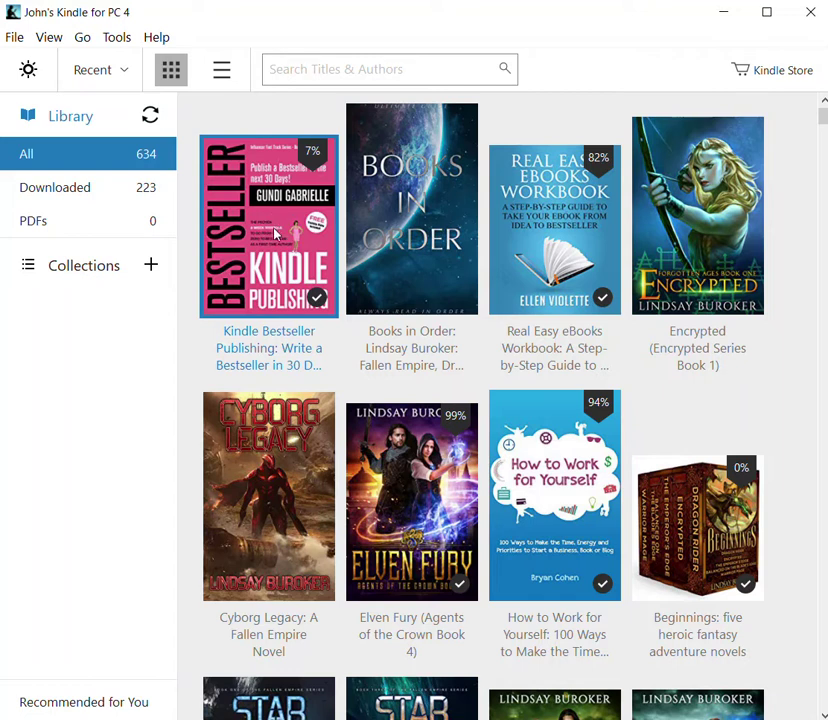
- Open the book "Kindle Bestseller Publishing: Write a Bestseller in 30 Days!" and show its notebook of notes and highlights
{"action": "double_click", "coordinate": [277, 233]}
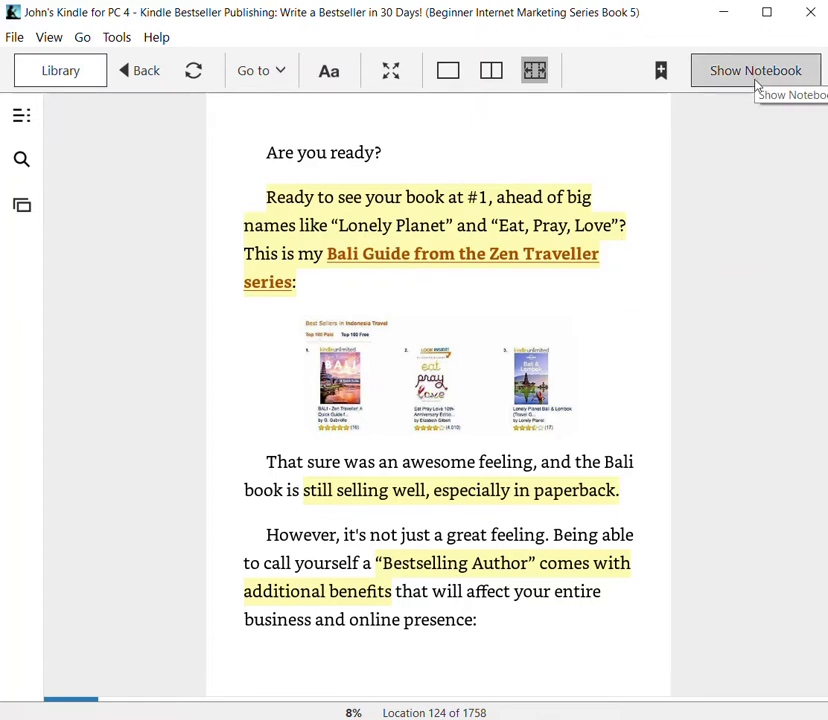
{"action": "left_click", "coordinate": [757, 85]}
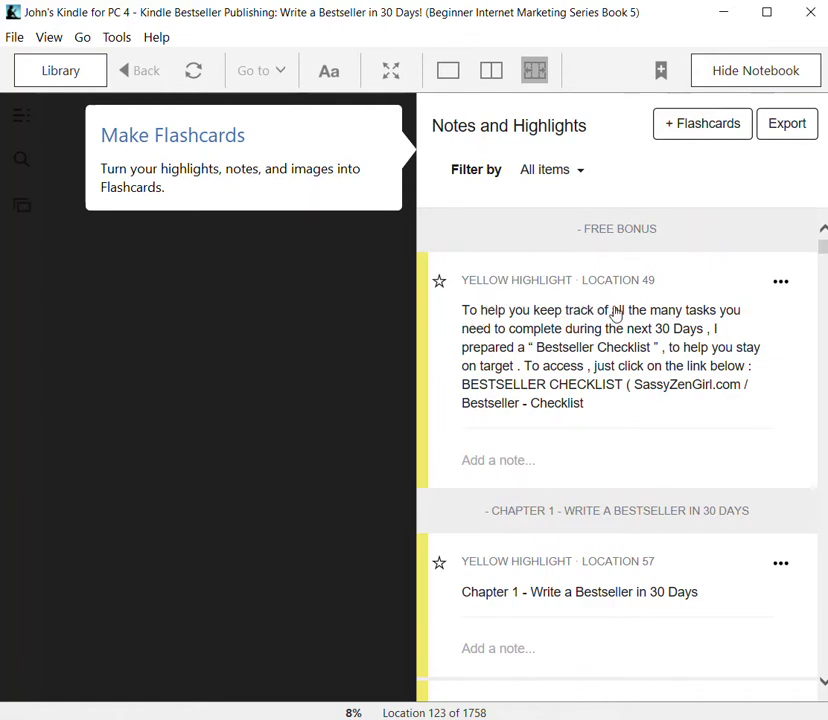
{"action": "scroll", "coordinate": [567, 518], "scroll_direction": "down", "scroll_amount": 1}
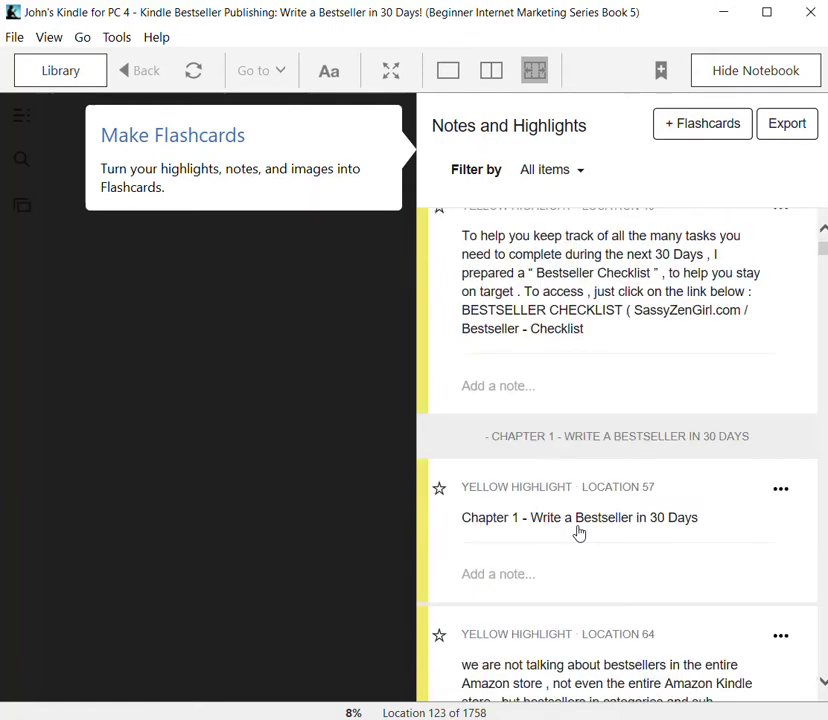
{"action": "scroll", "coordinate": [575, 510], "scroll_direction": "up", "scroll_amount": 1}
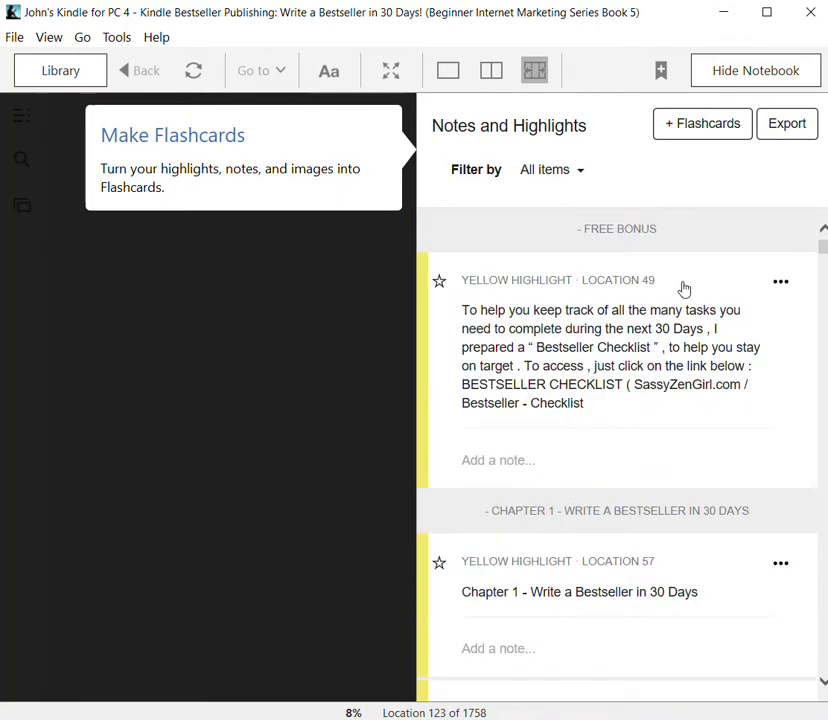
- Export the notebook with a note saying it is used in an Aberle Enterprises article about exporting highlights and notes, and accept the publisher's limit
{"action": "left_click", "coordinate": [787, 124]}
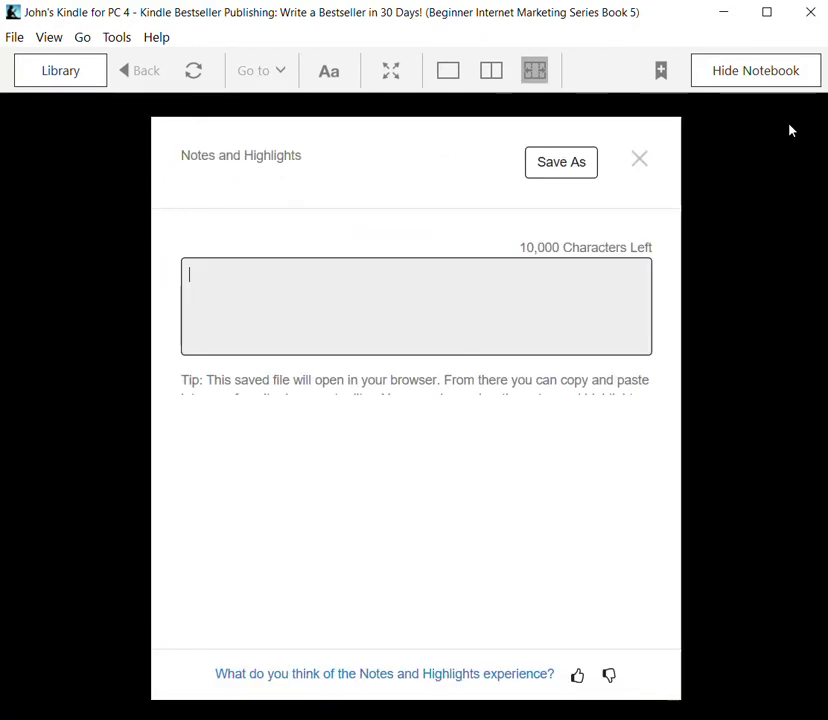
{"action": "type", "text": "This export is being used in an Aberle Enterprises article for a productivity tip about exporting your highlights and notes so you can use them for other purposes without having to type out the quotes you want from this book."}
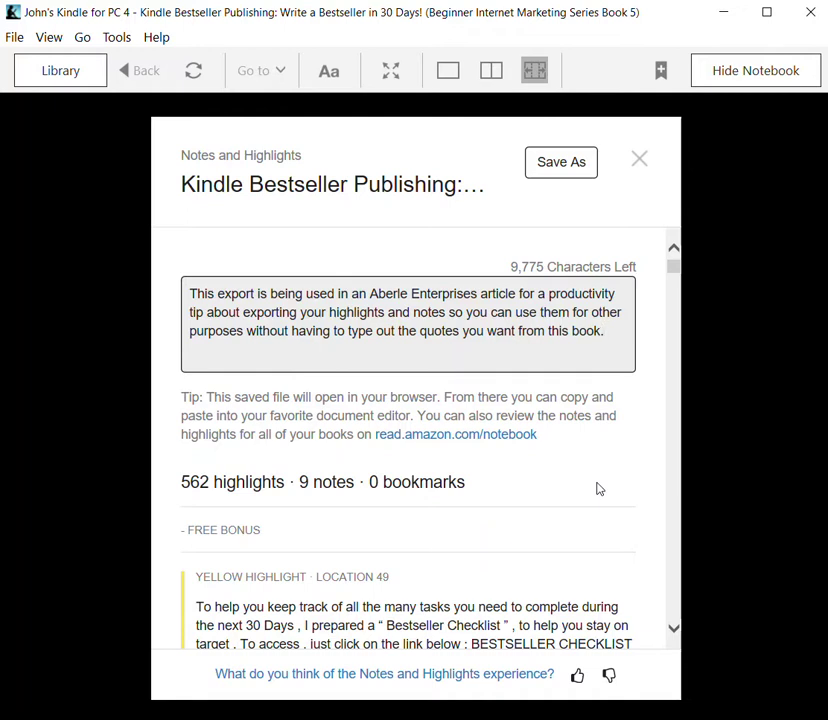
{"action": "left_click", "coordinate": [566, 170]}
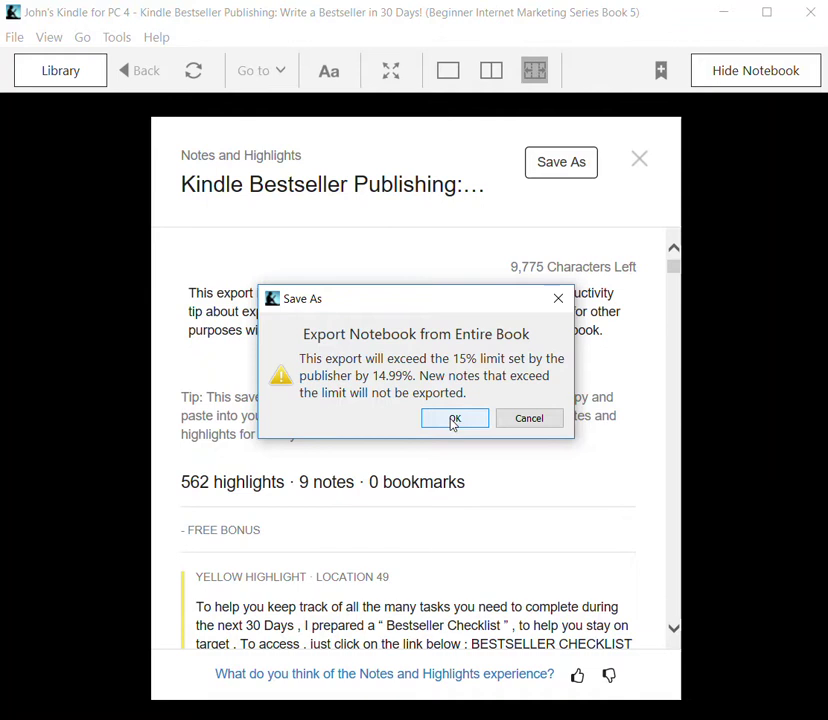
{"action": "left_click", "coordinate": [452, 420]}
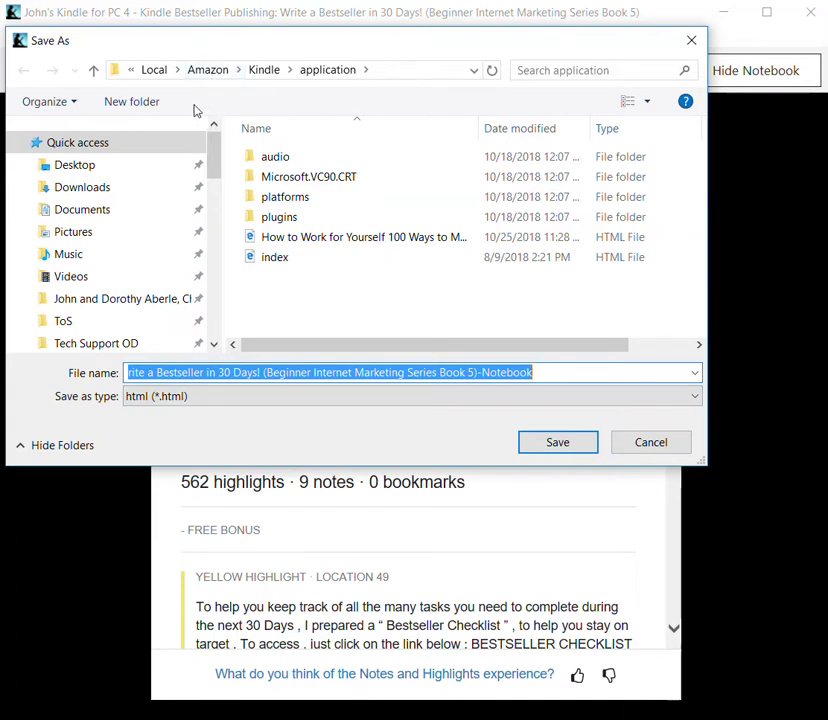
- Save the export to the Desktop as the HTML file "Kindle Bestseller Publishing Write a Bestseller in 30 Days! - Notebook"
{"action": "left_click", "coordinate": [82, 166]}
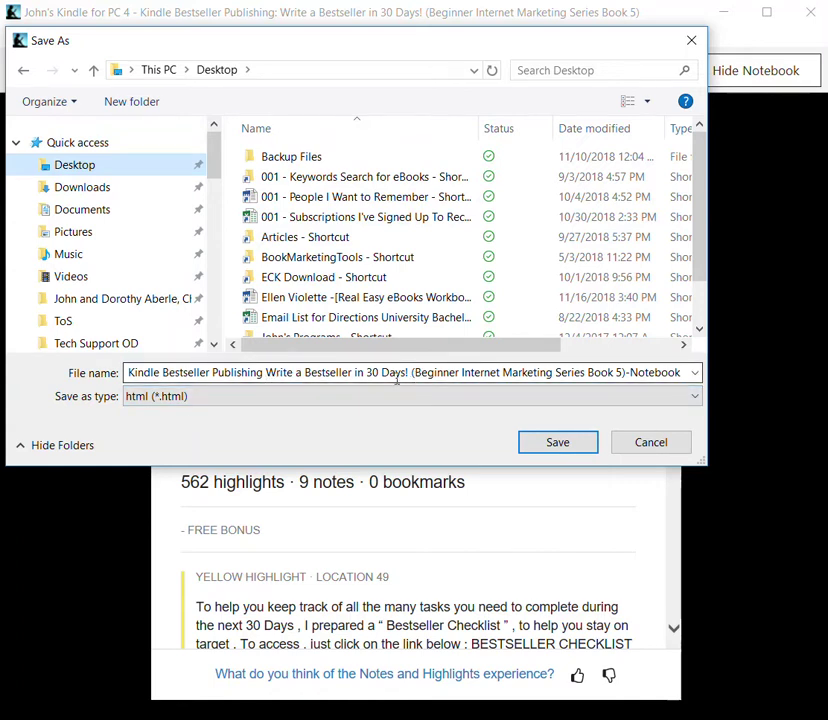
{"action": "type", "text": "!"}
{"action": "key", "text": "ctrl+a"}
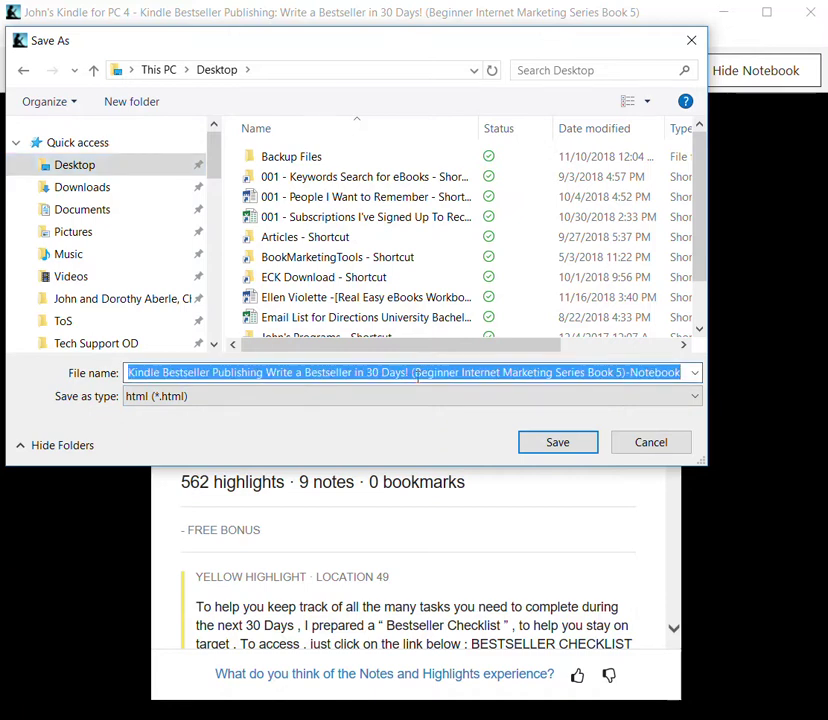
{"action": "left_click", "coordinate": [413, 372]}
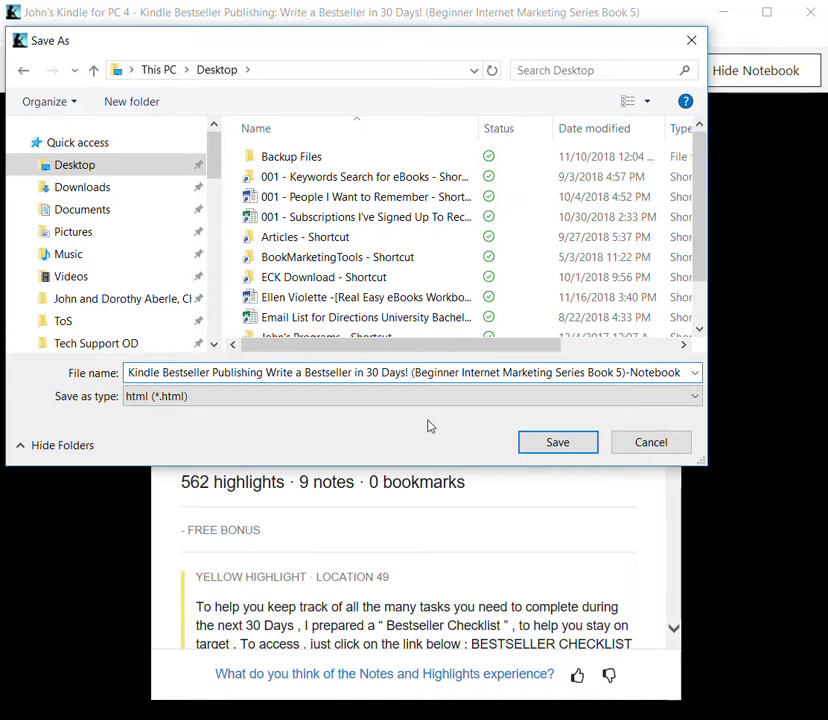
{"action": "key", "text": "ctrl+shift+Right"}
{"action": "key", "text": "ctrl+shift+Right"}
{"action": "key", "text": "ctrl+shift+Right"}
{"action": "key", "text": "ctrl+shift+Right"}
{"action": "key", "text": "ctrl+shift+Right"}
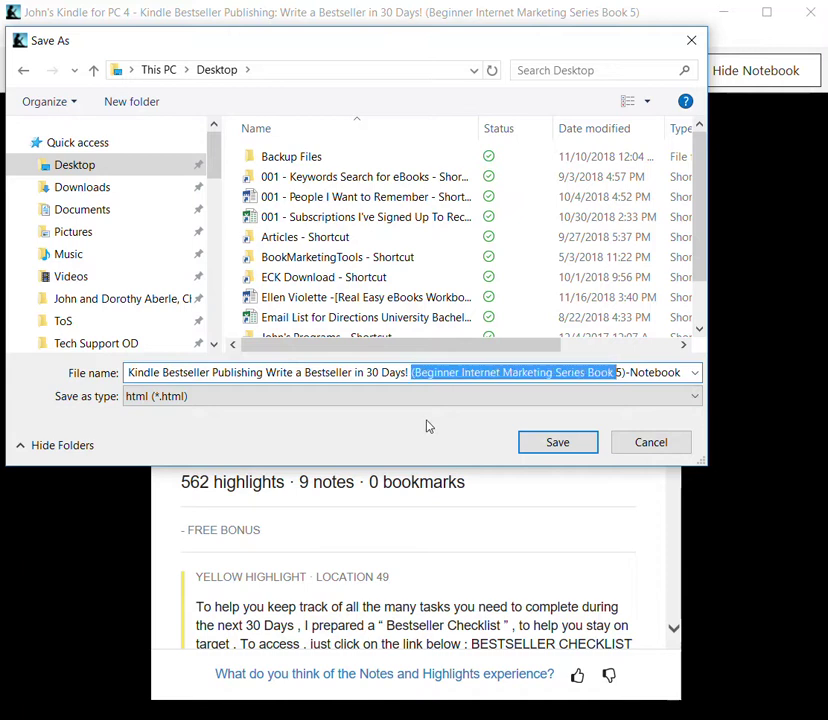
{"action": "key", "text": "ctrl+shift+Right"}
{"action": "type", "text": "-"}
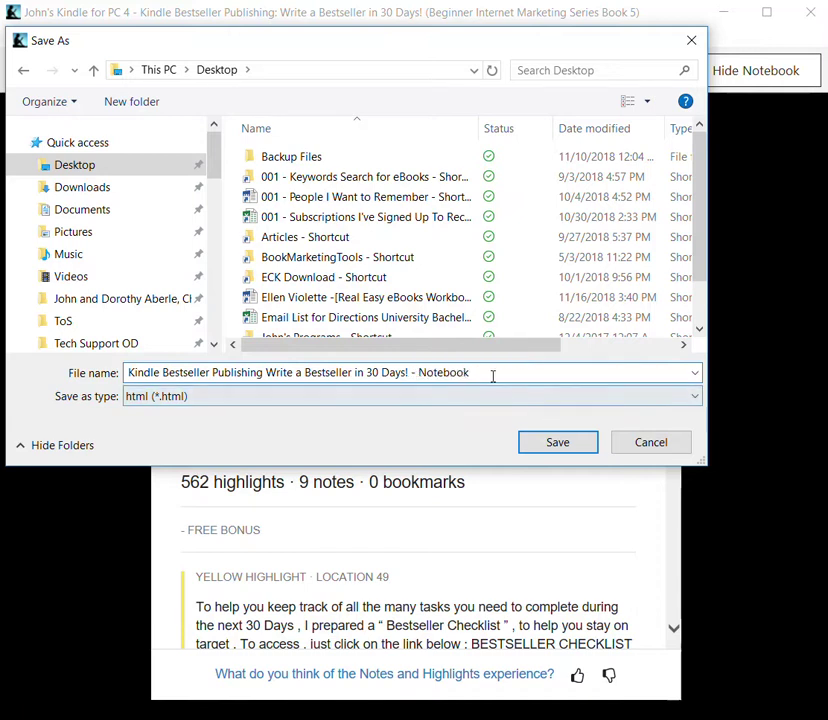
{"action": "left_click", "coordinate": [575, 445]}
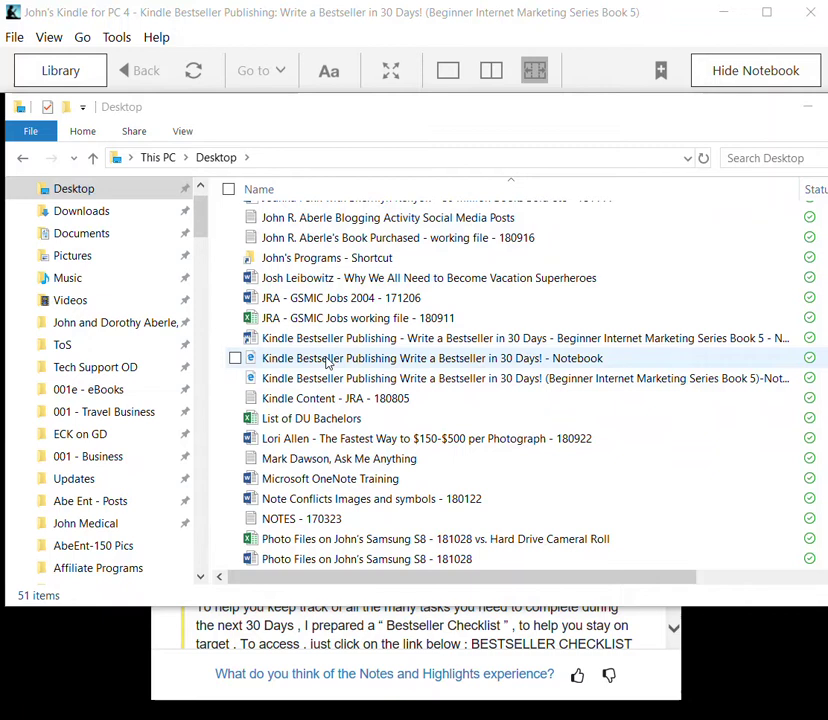
- Open the exported file ending in "30 Days! - Notebook" from the Desktop folder and reposition the browser window so the page is readable
{"action": "left_click", "coordinate": [327, 362]}
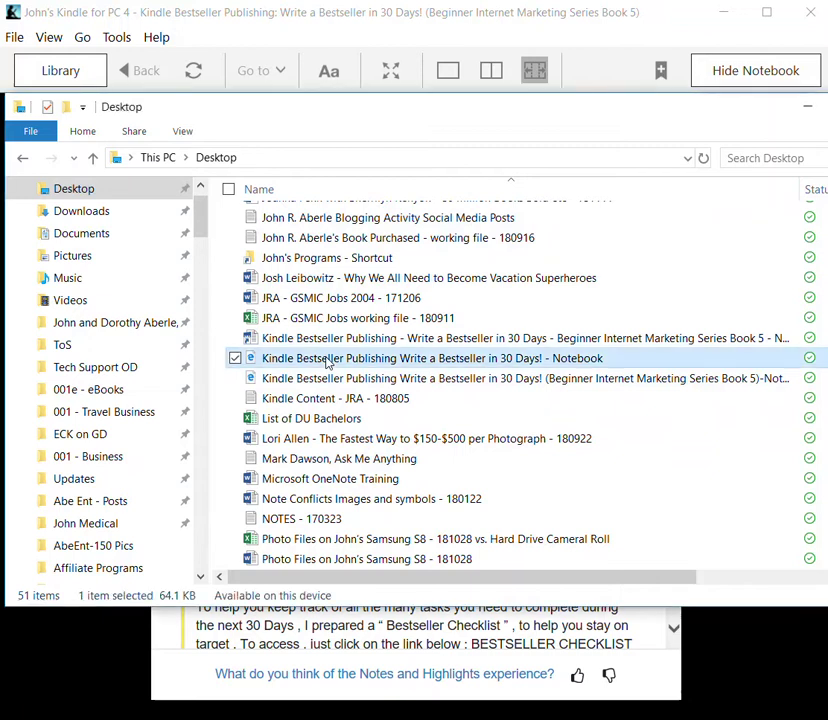
{"action": "left_click", "coordinate": [327, 362]}
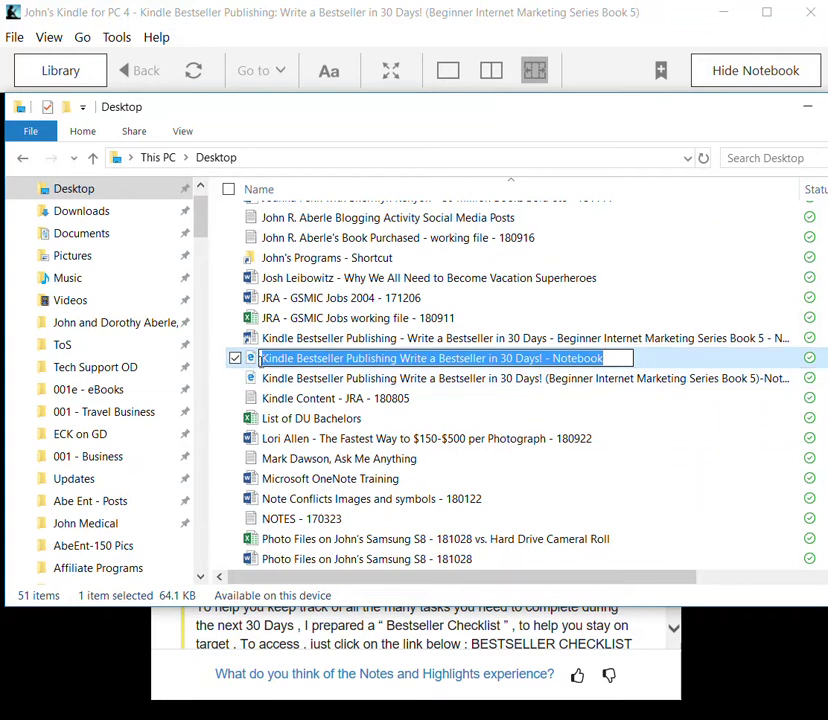
{"action": "left_click", "coordinate": [261, 358]}
{"action": "left_click", "coordinate": [252, 357]}
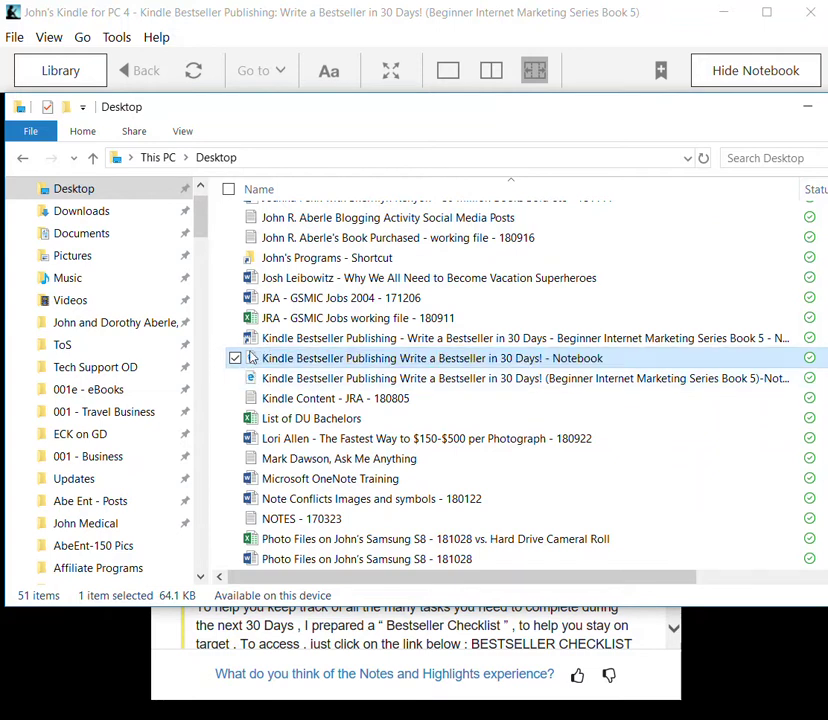
{"action": "double_click", "coordinate": [252, 357]}
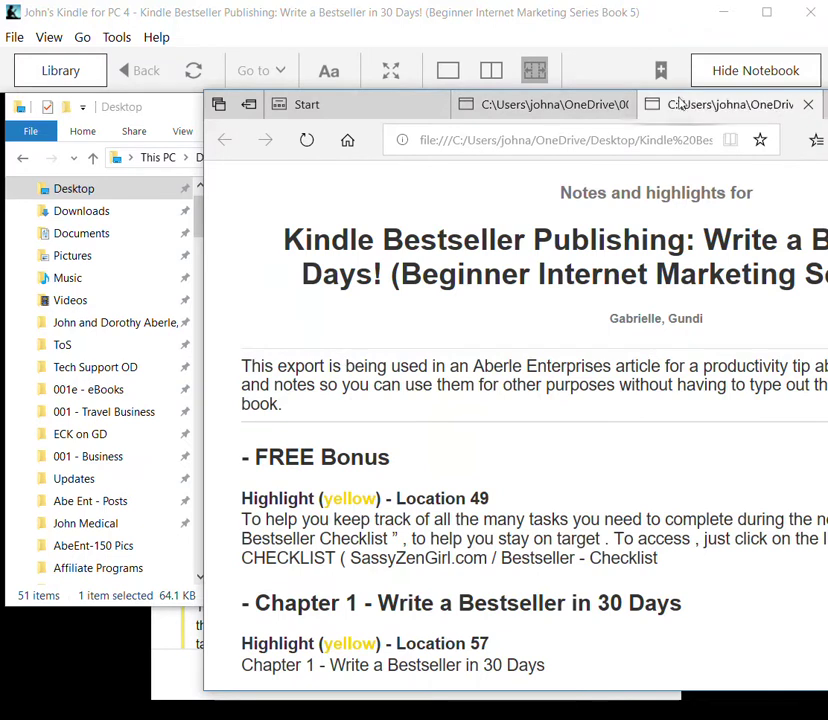
{"action": "left_click_drag", "start_coordinate": [525, 100], "coordinate": [432, 127]}
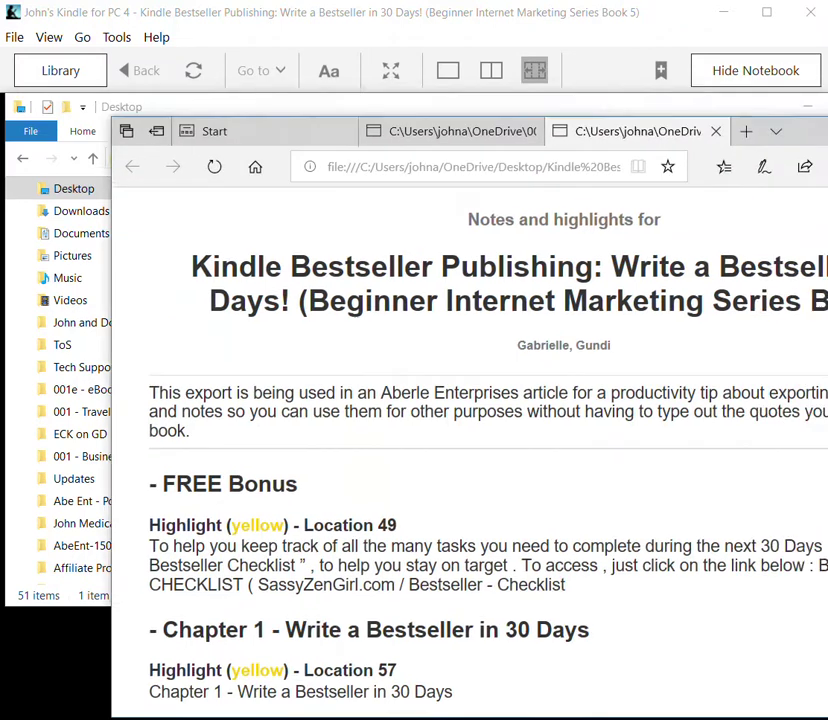
{"action": "left_click_drag", "start_coordinate": [740, 129], "coordinate": [752, 78]}
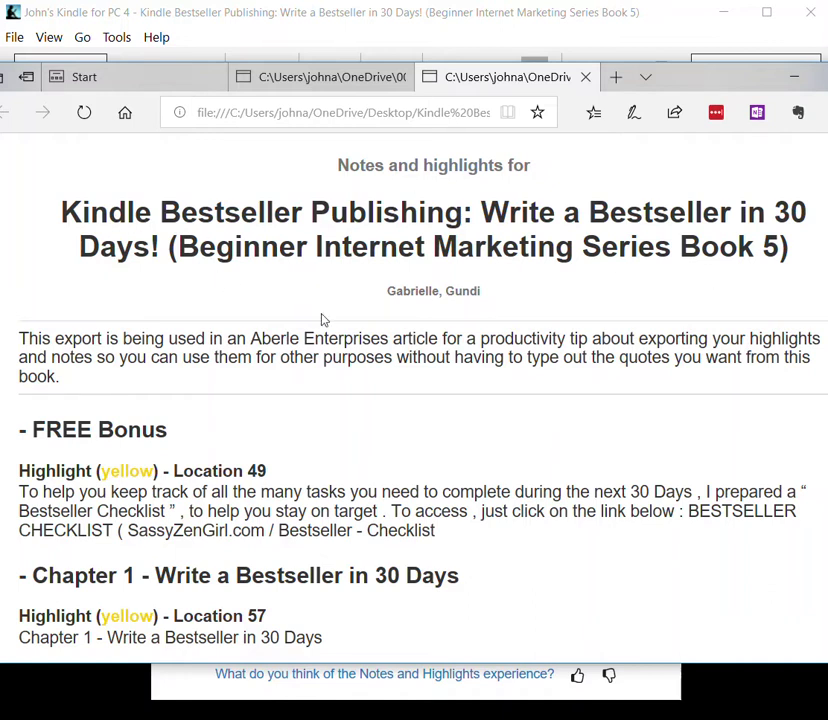
- Look through the exported page's highlights by chapter, checking their colours and location numbers
{"action": "scroll", "coordinate": [286, 400], "scroll_direction": "down", "scroll_amount": 10}
{"action": "scroll", "coordinate": [312, 429], "scroll_direction": "down", "scroll_amount": 5}
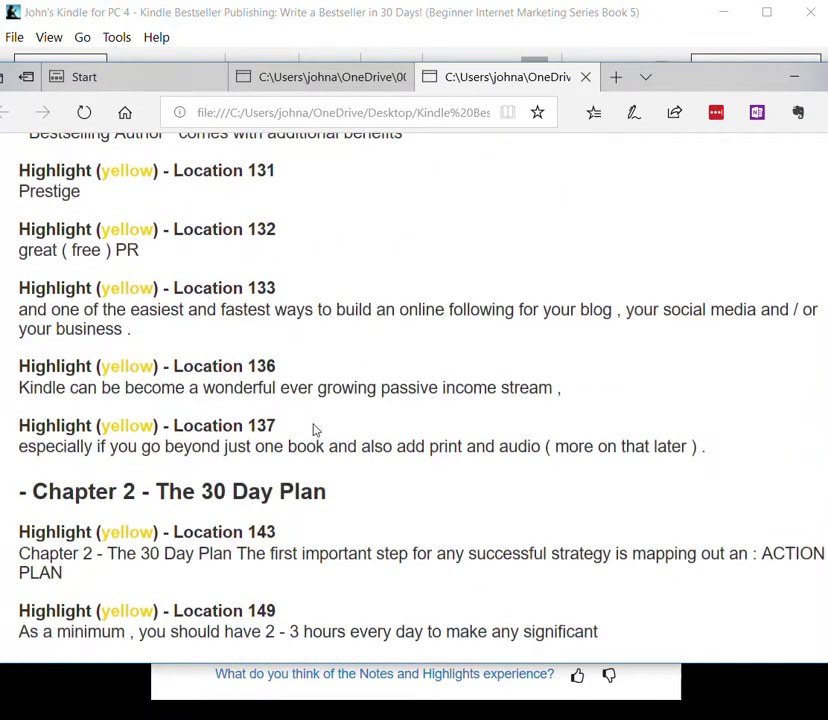
{"action": "scroll", "coordinate": [314, 430], "scroll_direction": "up", "scroll_amount": 4}
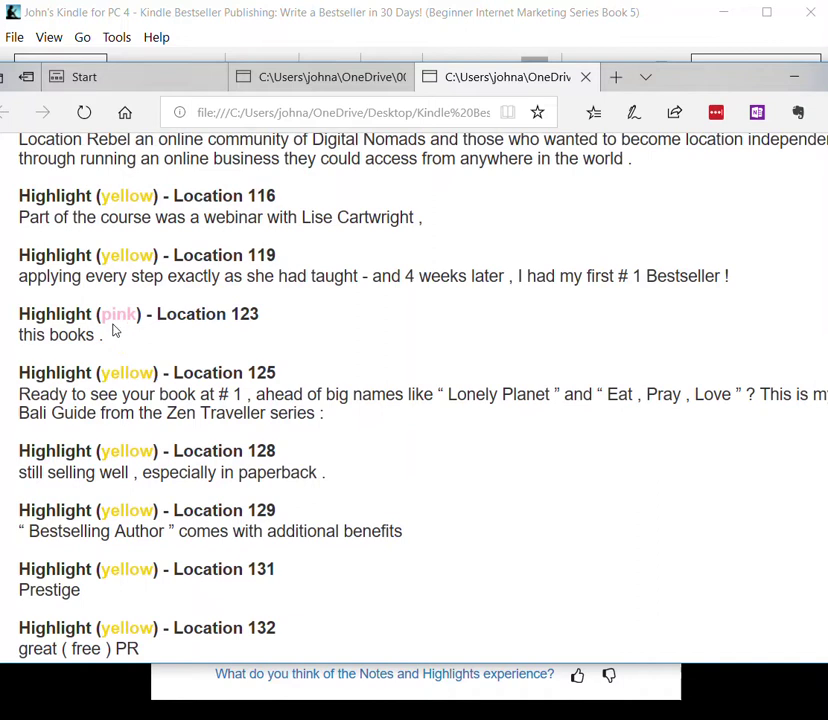
{"action": "scroll", "coordinate": [400, 350], "scroll_direction": "down", "scroll_amount": 10}
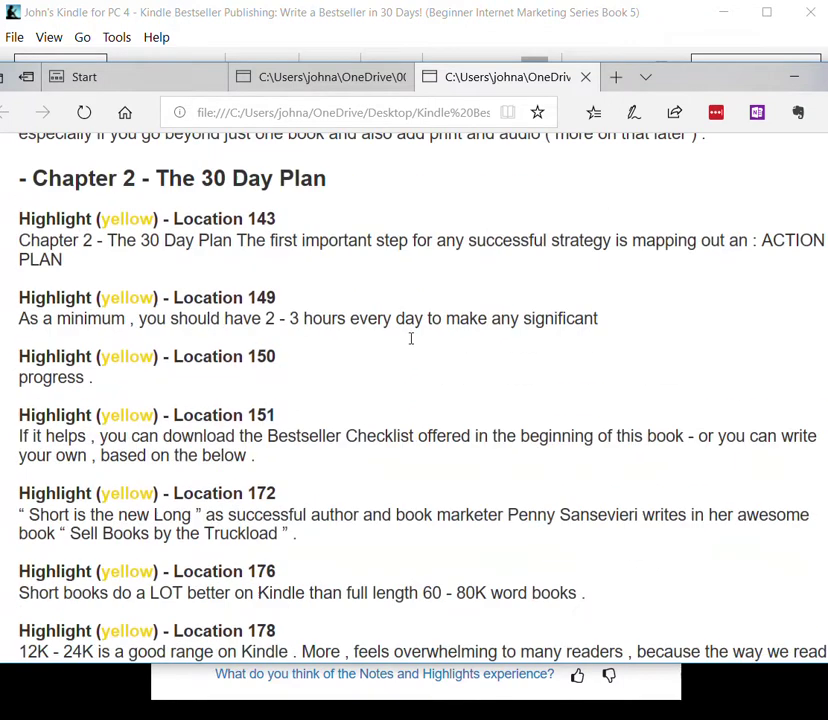
{"action": "scroll", "coordinate": [420, 338], "scroll_direction": "down", "scroll_amount": 12}
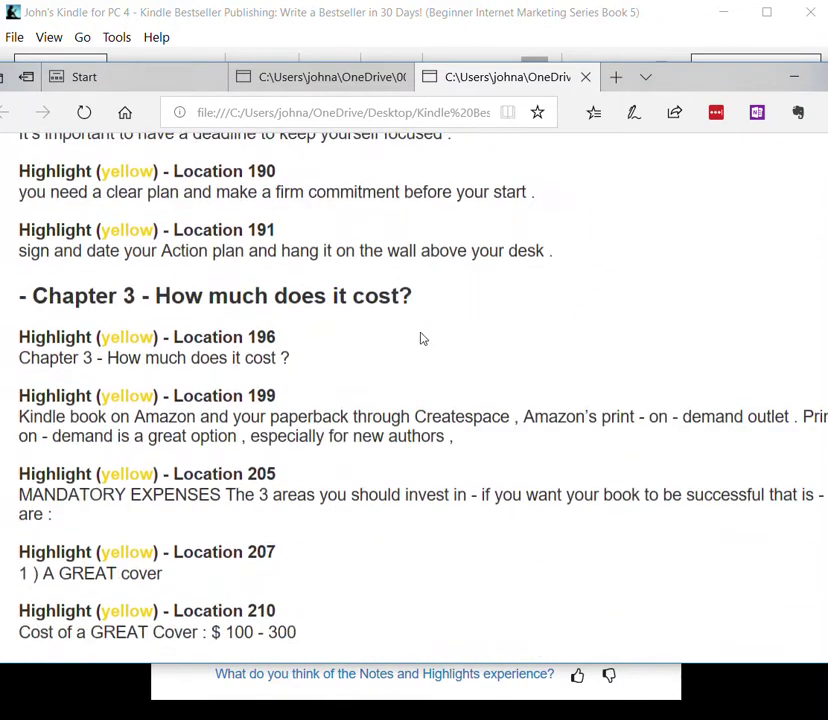
{"action": "scroll", "coordinate": [421, 340], "scroll_direction": "down", "scroll_amount": 5}
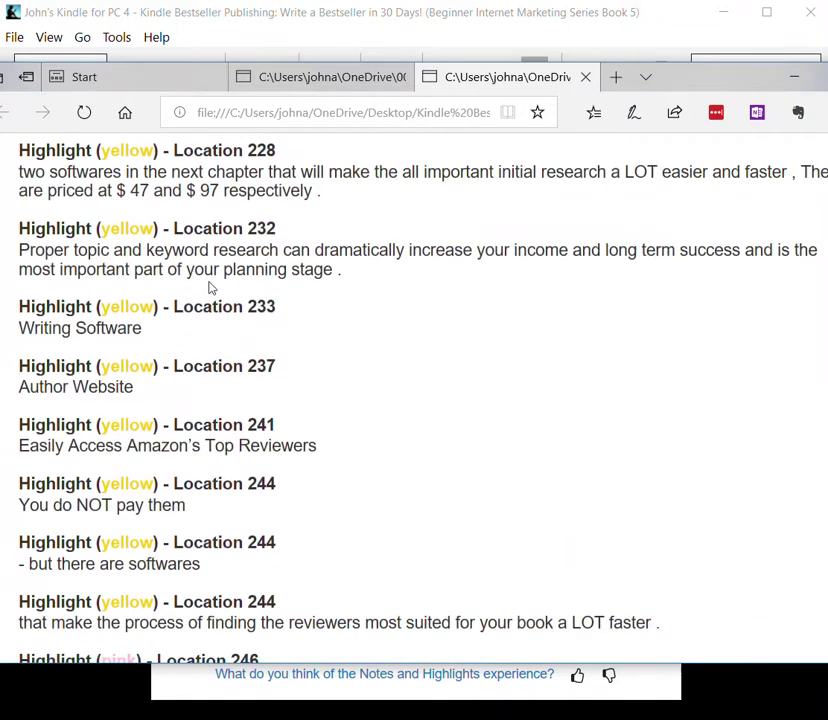
{"action": "scroll", "coordinate": [396, 404], "scroll_direction": "up", "scroll_amount": 2}
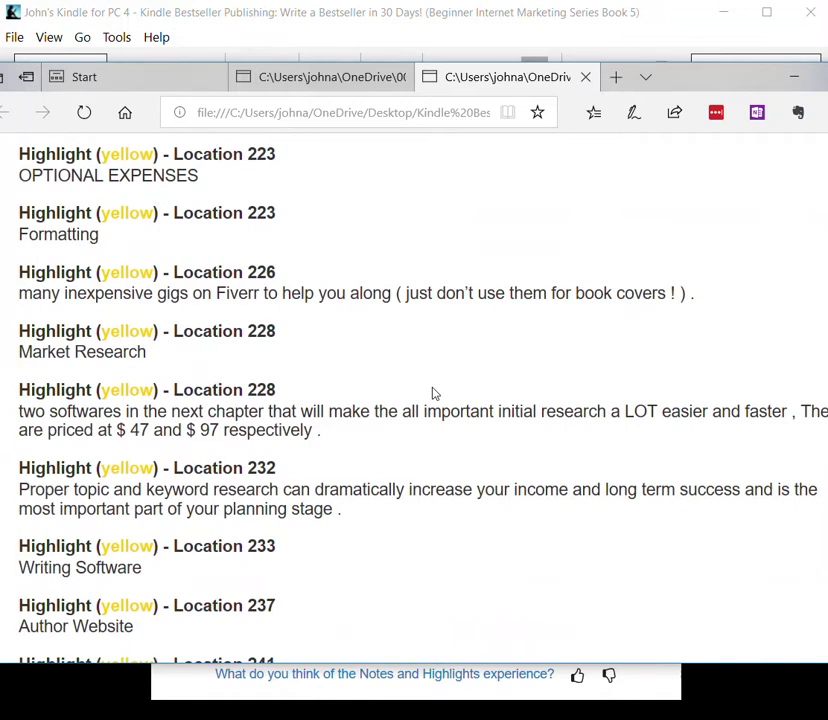
- Copy the entire contents of the exported page and paste them into the blank Word document
{"action": "key", "text": "ctrl+a"}
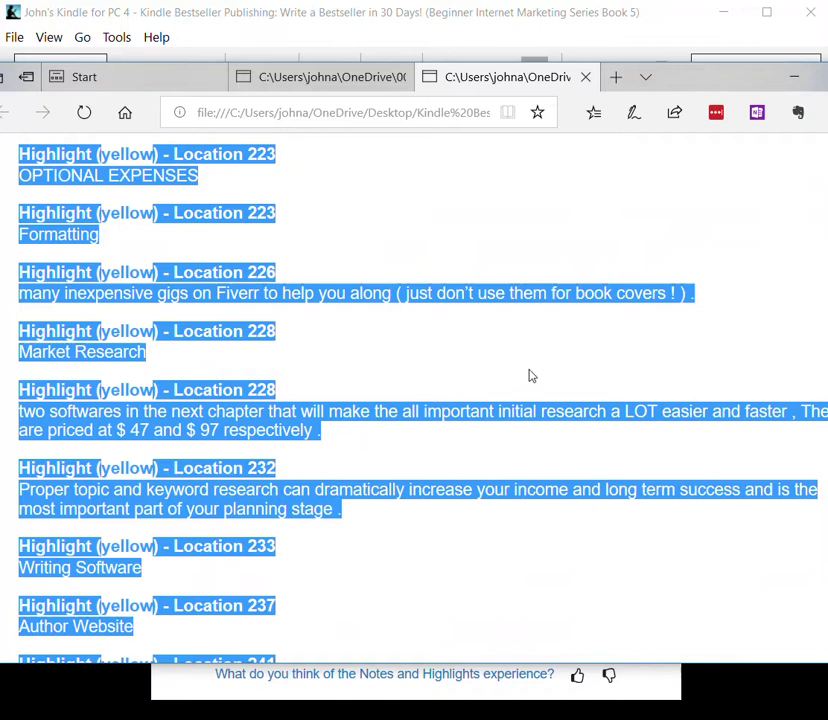
{"action": "key", "text": "alt+Tab"}
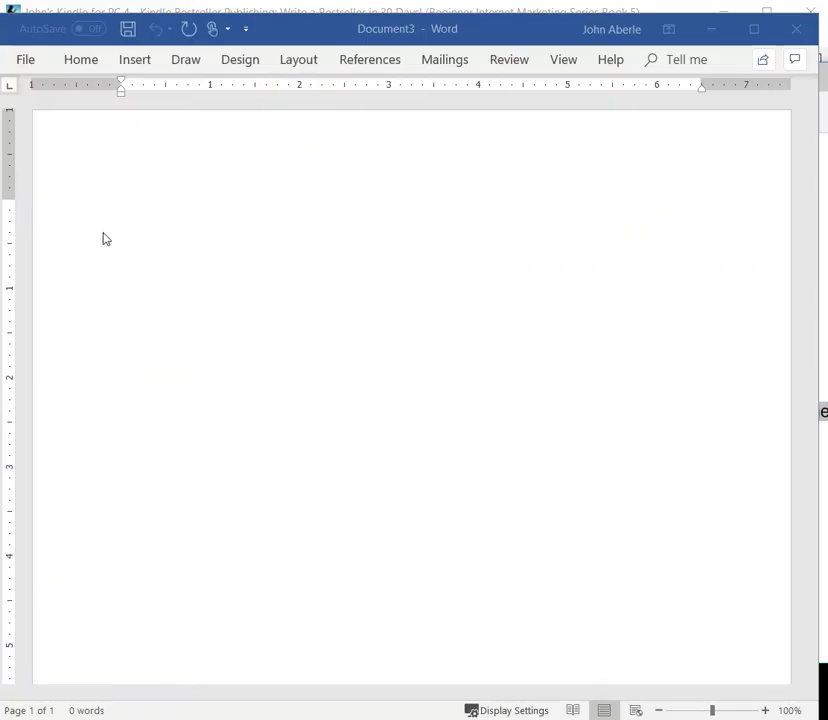
{"action": "right_click", "coordinate": [102, 228]}
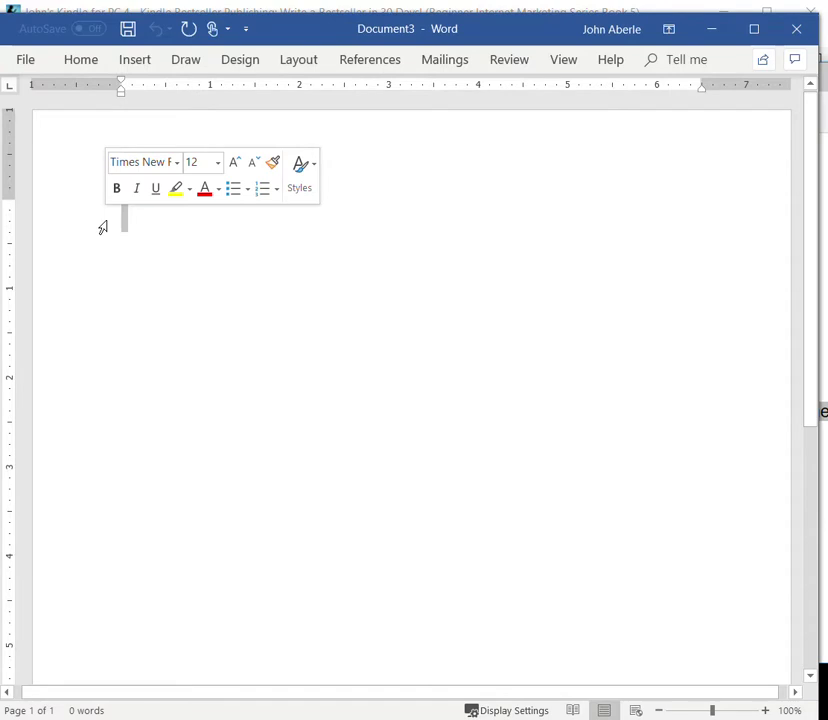
{"action": "left_click", "coordinate": [120, 230]}
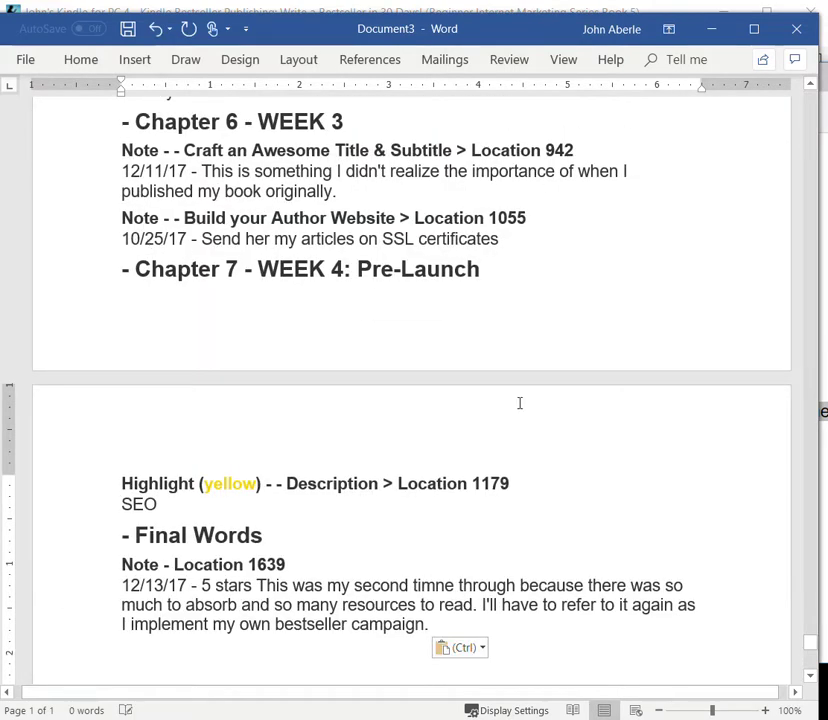
- Review the pasted highlights and notes from the end of the document back through the launch team section
{"action": "scroll", "coordinate": [645, 446], "scroll_direction": "up", "scroll_amount": 15}
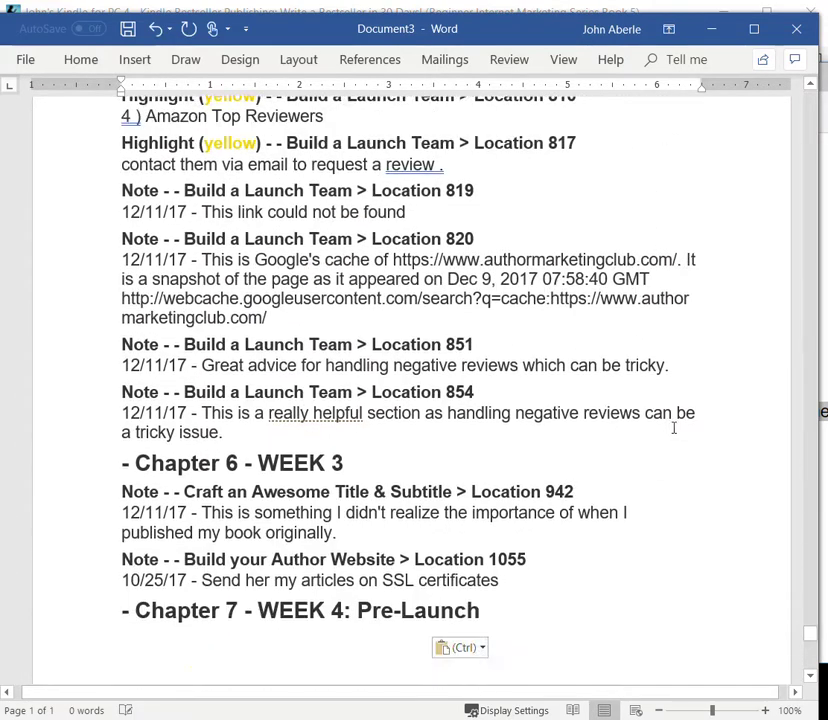
{"action": "scroll", "coordinate": [674, 428], "scroll_direction": "up", "scroll_amount": 18}
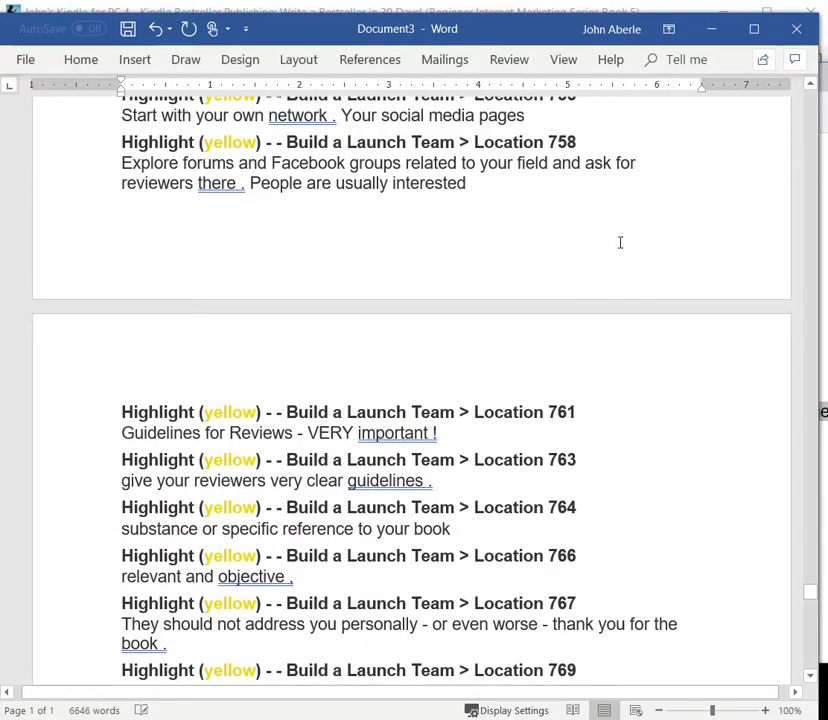
{"action": "scroll", "coordinate": [625, 280], "scroll_direction": "up", "scroll_amount": 3}
{"action": "scroll", "coordinate": [625, 280], "scroll_direction": "up", "scroll_amount": 4}
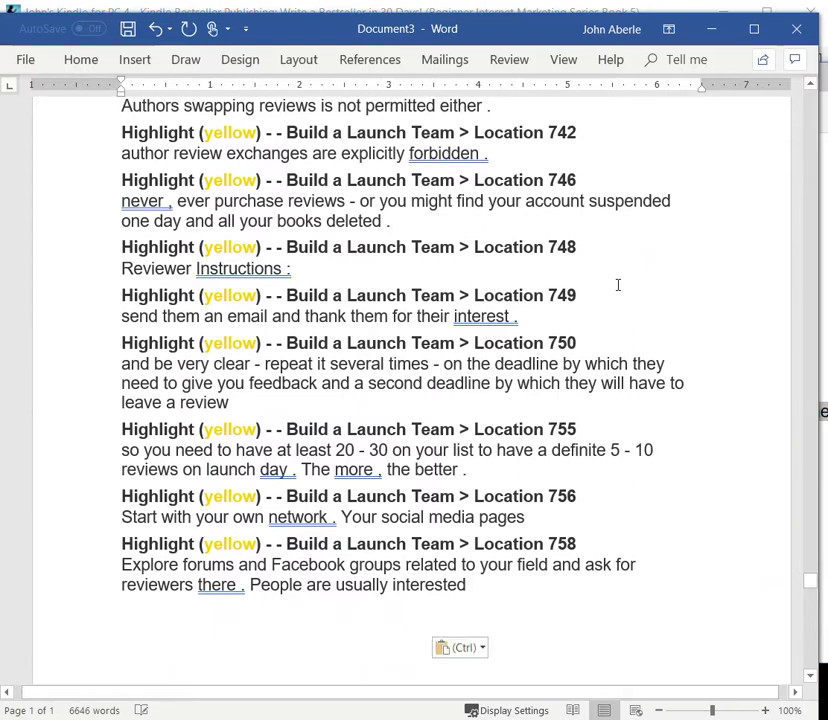
- Return to the beginning of the pasted notes, at the book title heading
{"action": "key", "text": "ctrl+Home"}
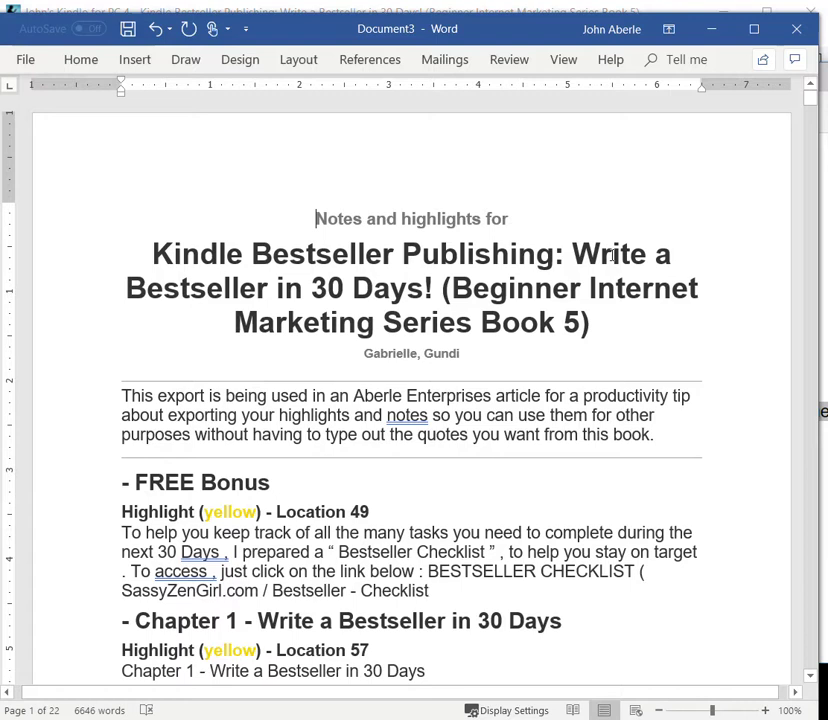
{"action": "left_click", "coordinate": [74, 62]}
{"action": "left_click", "coordinate": [74, 62]}
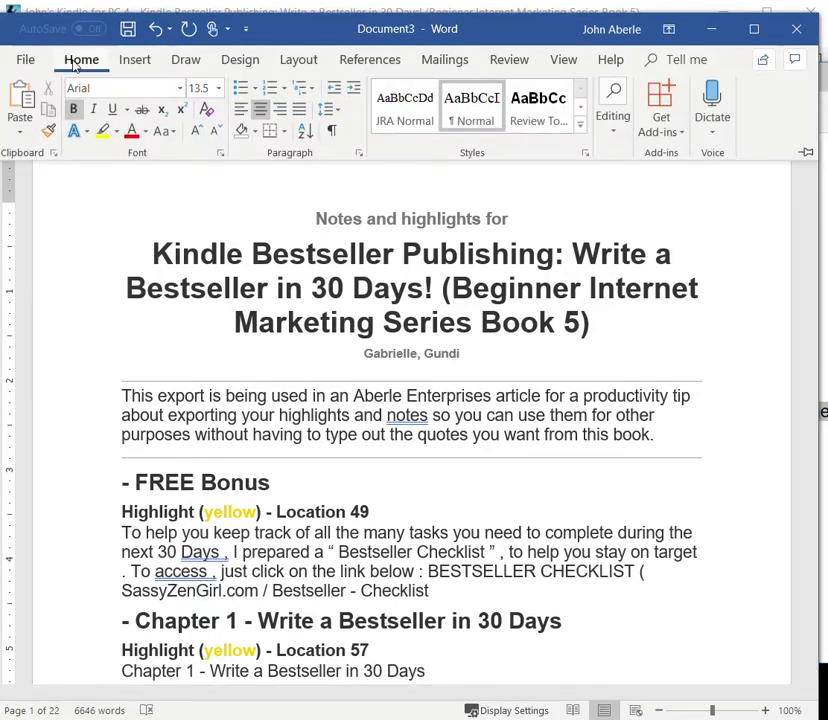
{"action": "key", "text": "Escape"}
- Save the document in the OneDrive Desktop folder as a Word document named "Kindle Bestseller - " followed by the book author's full name
{"action": "left_click", "coordinate": [26, 61]}
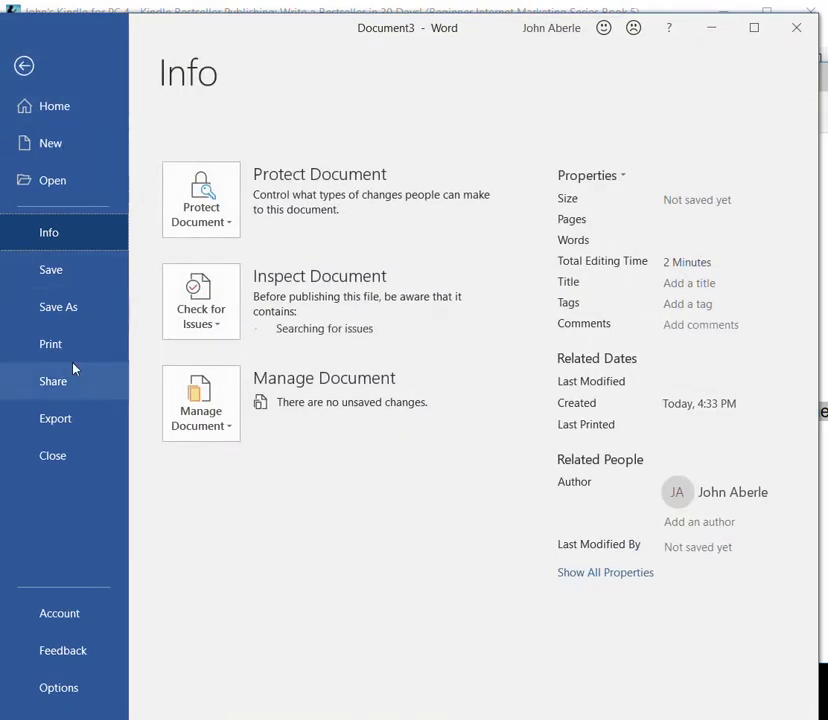
{"action": "left_click", "coordinate": [55, 309]}
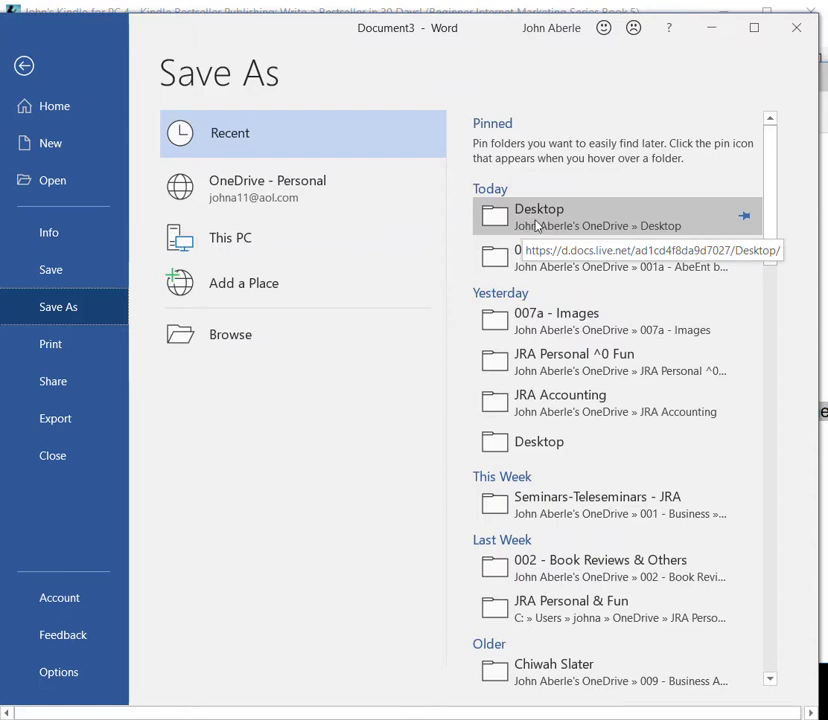
{"action": "left_click", "coordinate": [537, 226]}
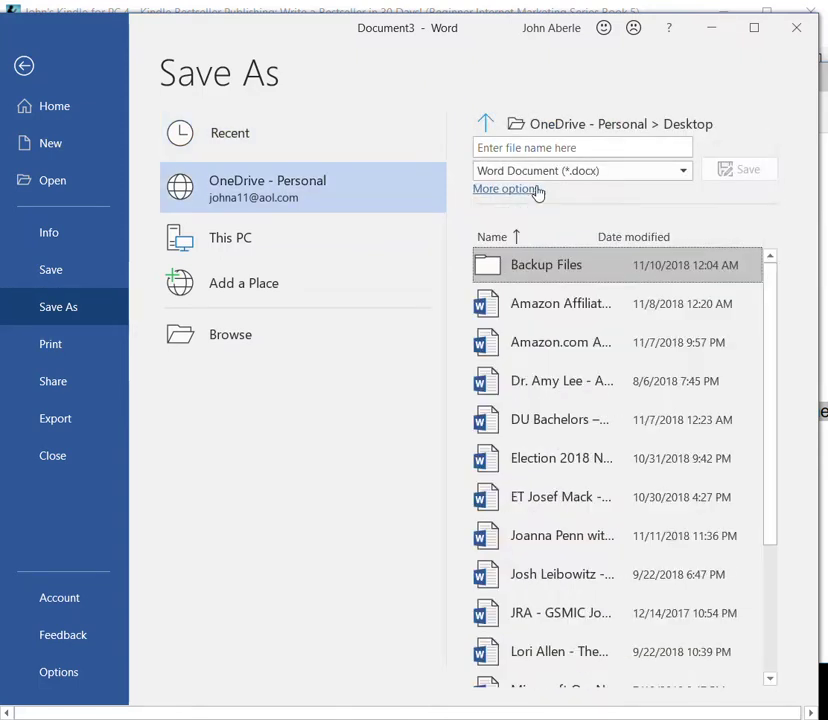
{"action": "left_click", "coordinate": [506, 146]}
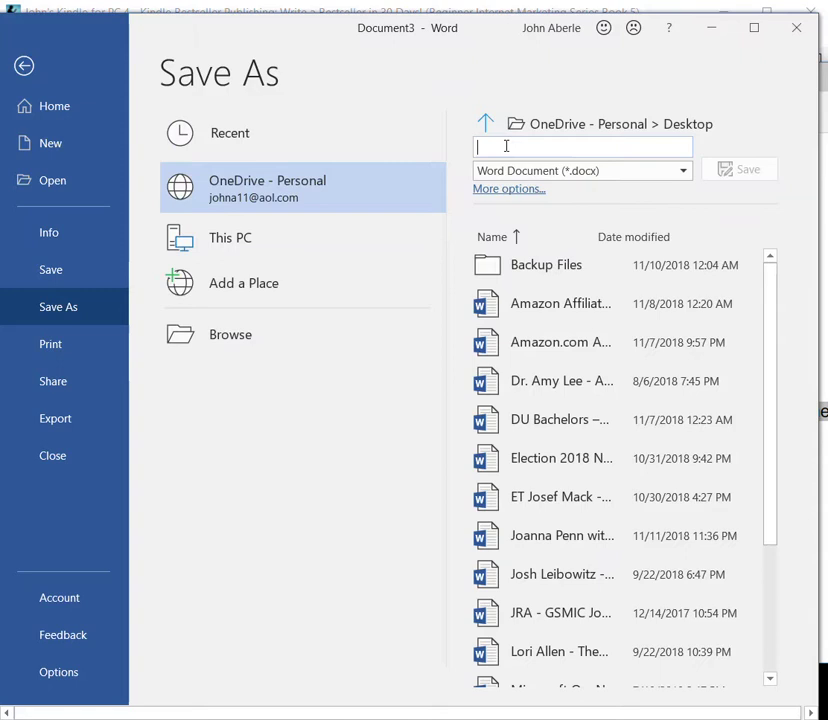
{"action": "type", "text": "Kin"}
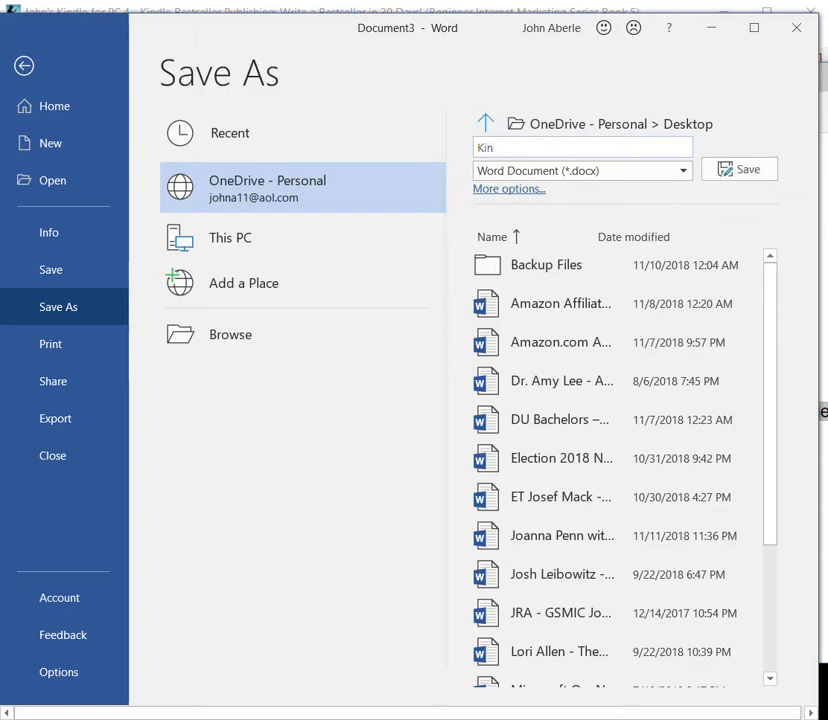
{"action": "type", "text": "dle Bestseller - G"}
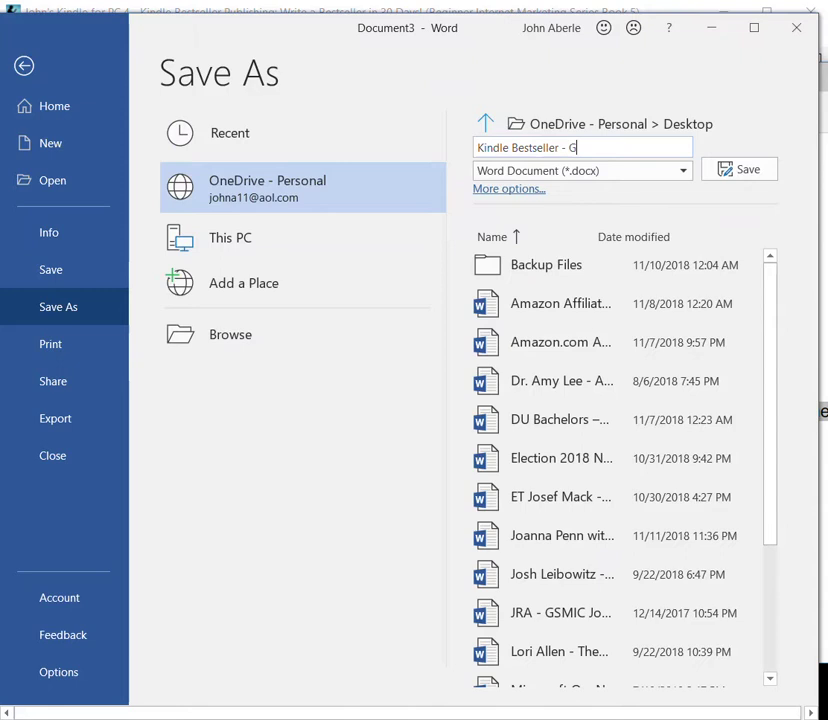
{"action": "type", "text": "undi Gabrielle"}
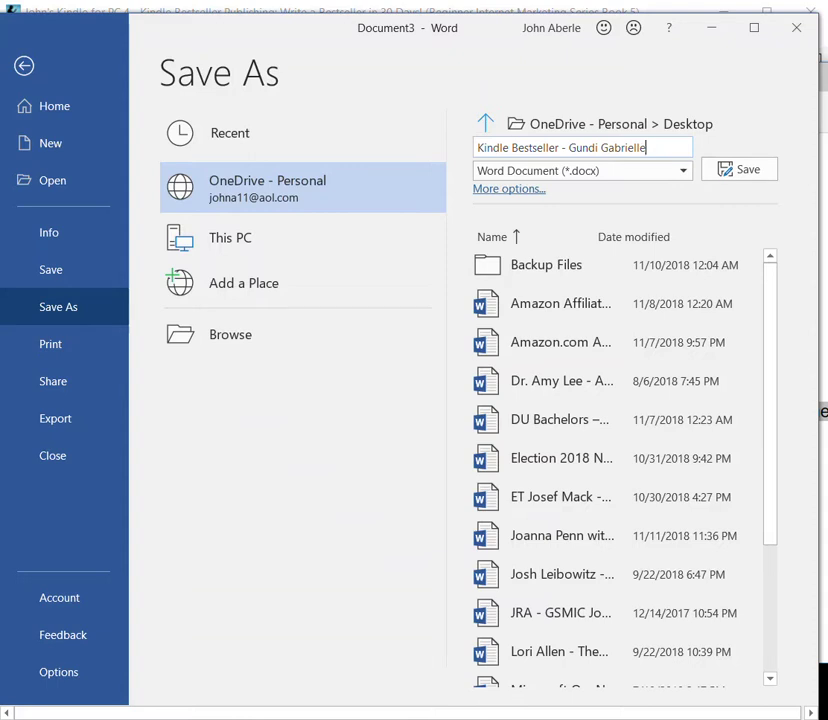
{"action": "left_click", "coordinate": [759, 177]}
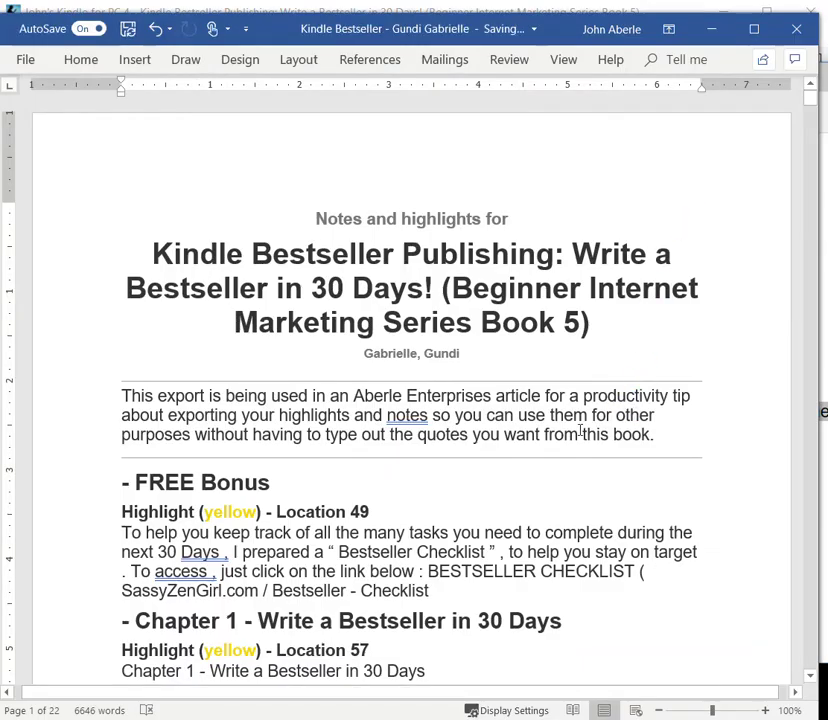
{"action": "scroll", "coordinate": [525, 551], "scroll_direction": "down", "scroll_amount": 7}
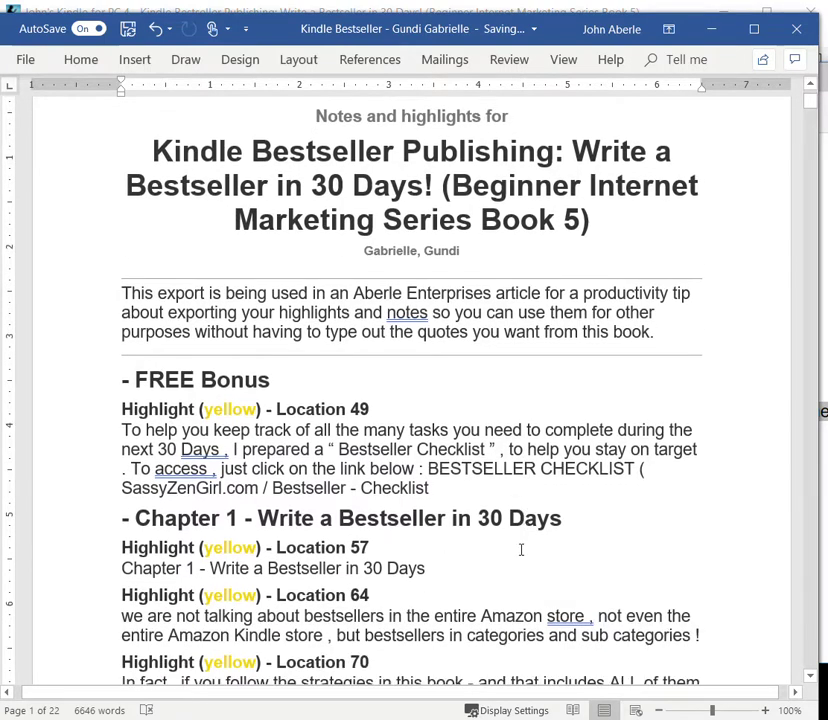